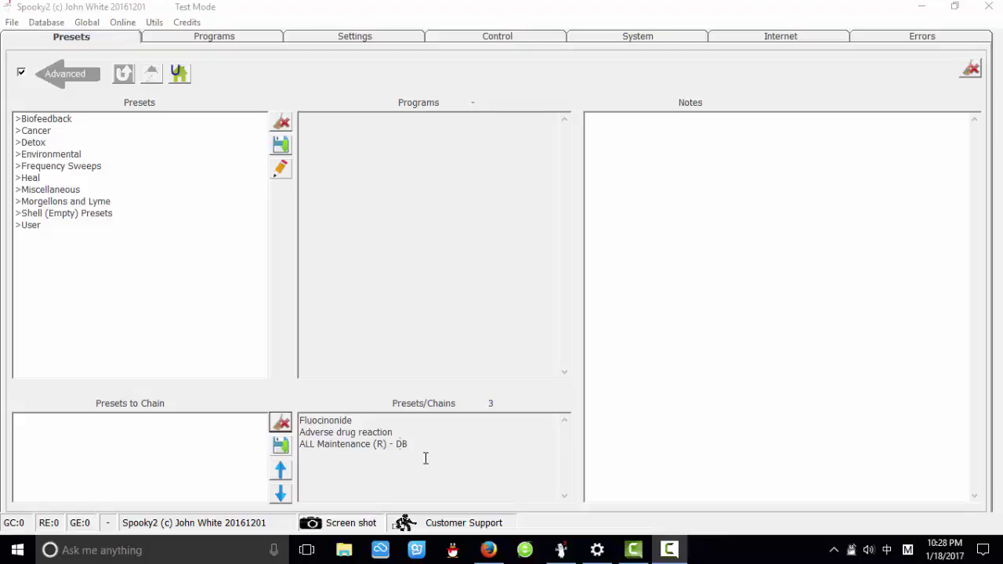
# Step: Open Fluocinonide preset chain-KH from the User > Chain folder in the Chain Preset Editor
pyautogui.doubleClick(42, 227)
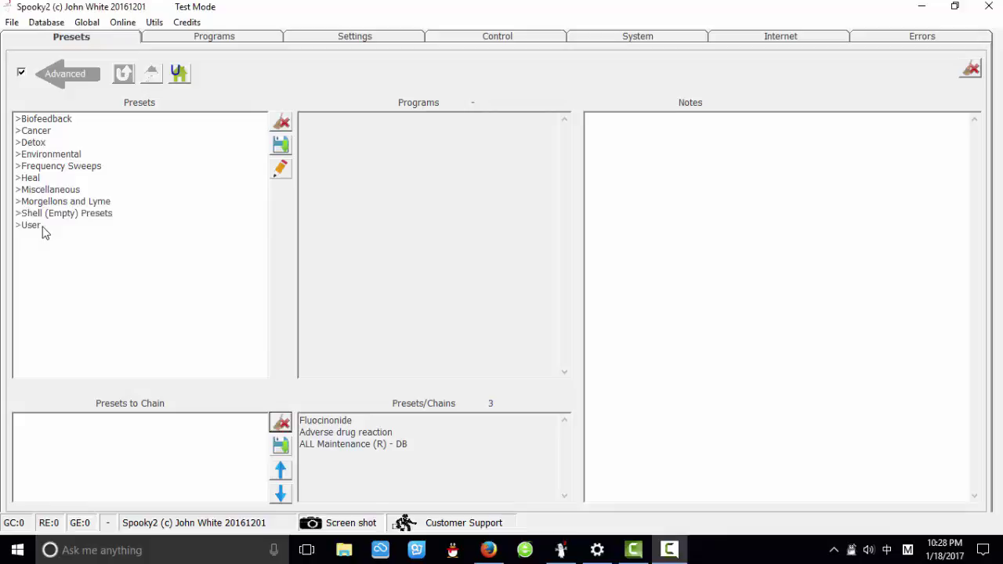
pyautogui.doubleClick(35, 131)
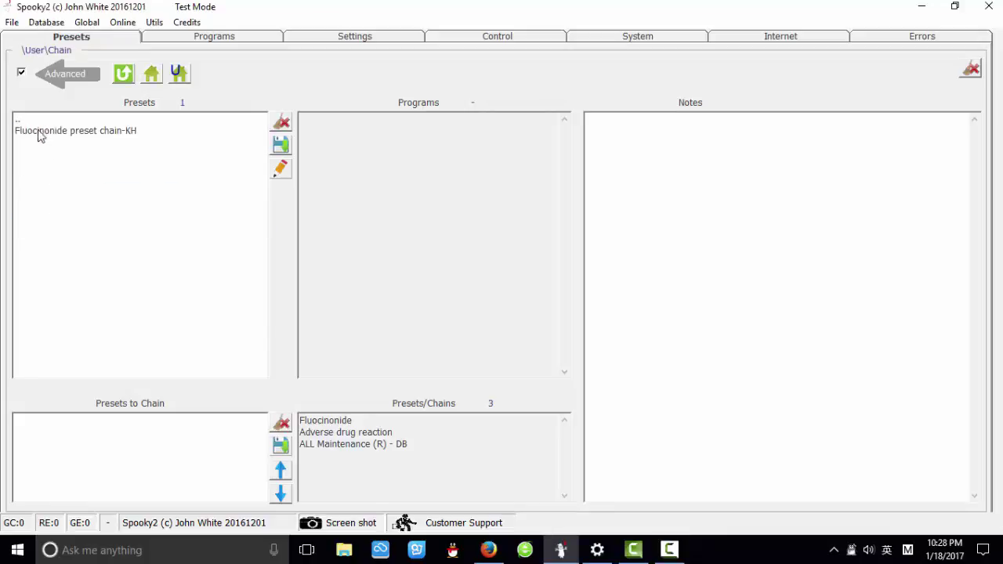
pyautogui.click(43, 132)
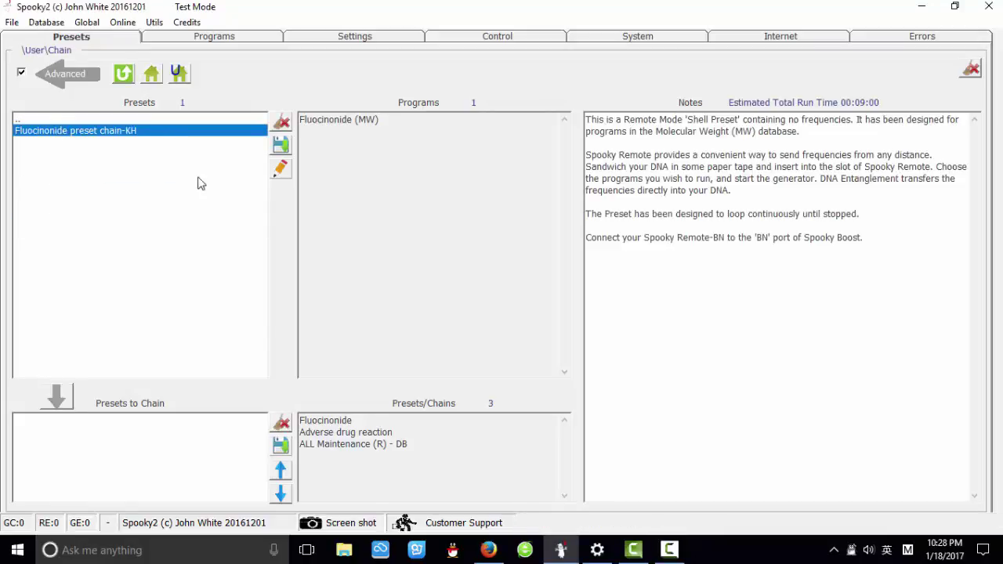
pyautogui.click(281, 172)
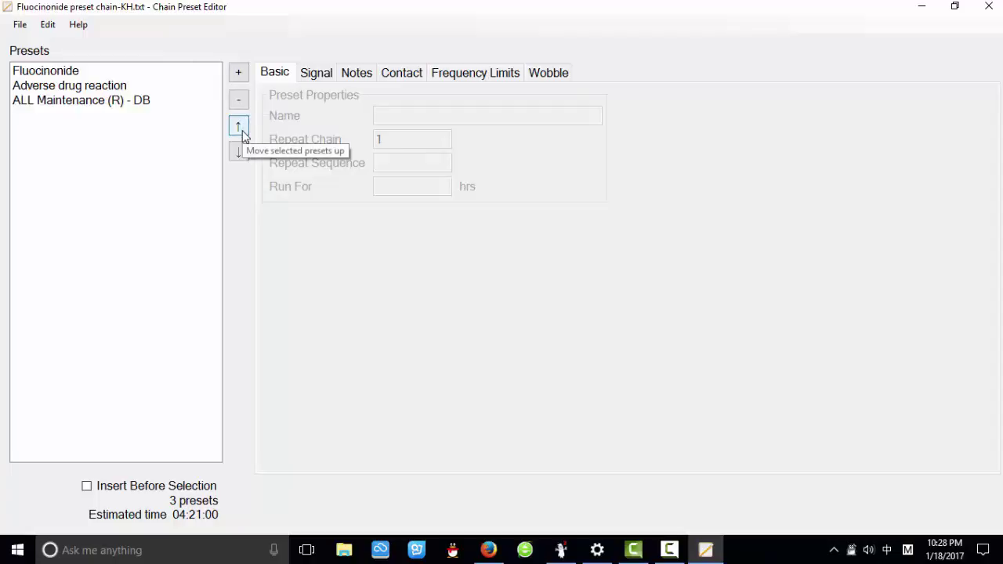
# Step: Move ALL Maintenance (R) - DB to the top of the chain, then back to the bottom
pyautogui.click(123, 101)
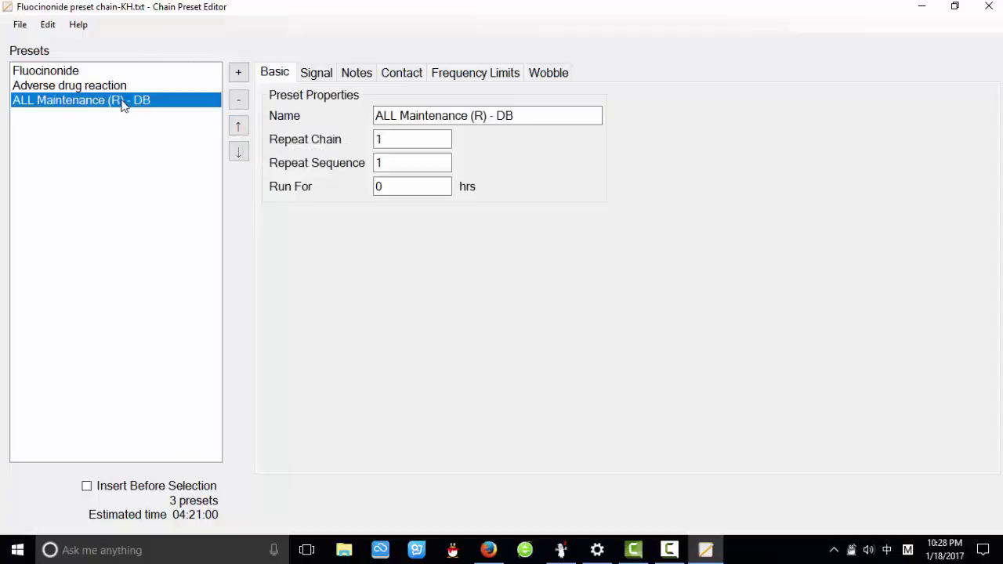
pyautogui.click(239, 129)
pyautogui.click(240, 129)
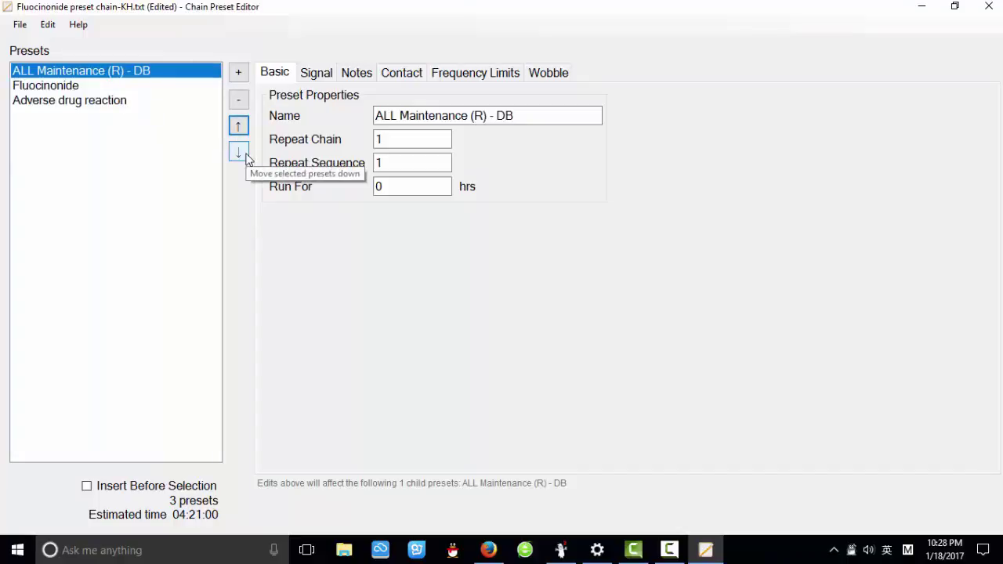
pyautogui.click(239, 154)
pyautogui.click(239, 154)
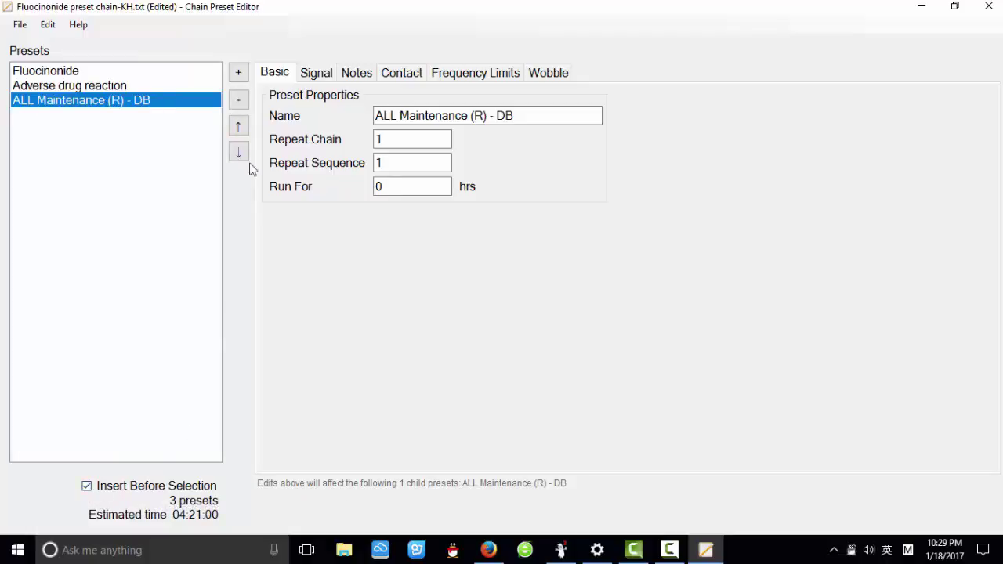
# Step: Import Immune system stimulation.txt into the chain before the selected preset
pyautogui.click(238, 72)
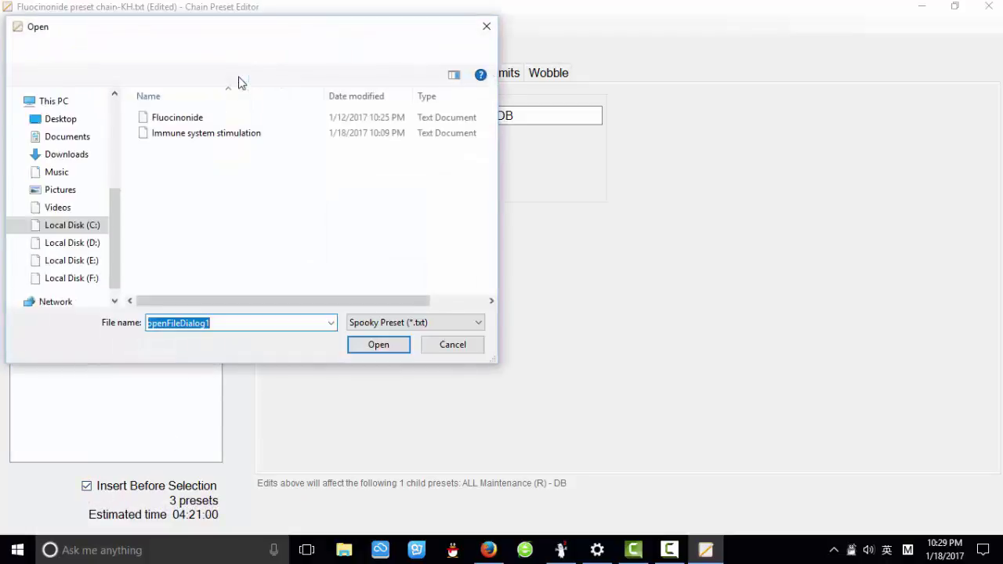
pyautogui.click(196, 134)
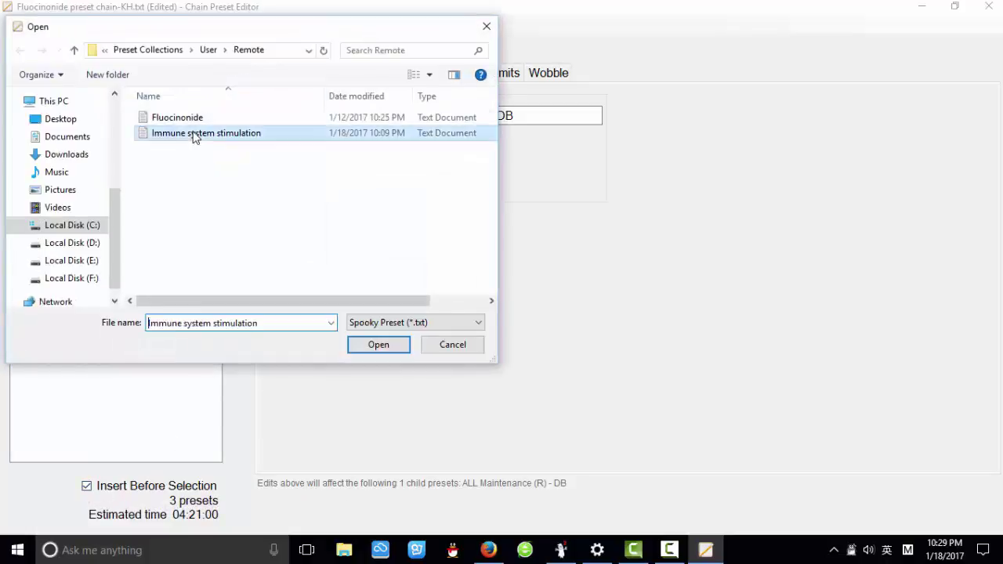
pyautogui.click(366, 353)
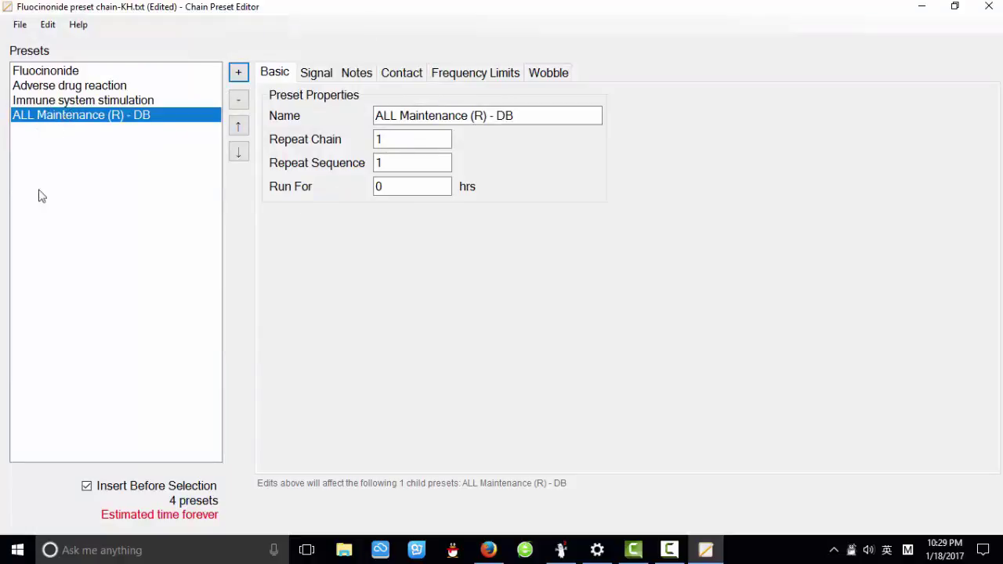
# Step: Turn off Insert Before Selection and import Immune system stimulation again at the chain's end
pyautogui.click(86, 487)
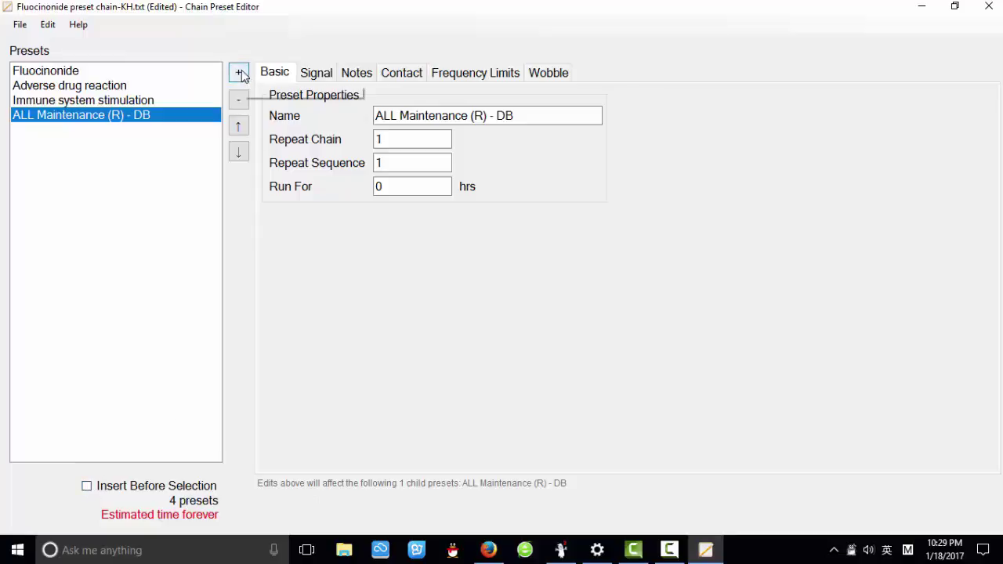
pyautogui.click(239, 74)
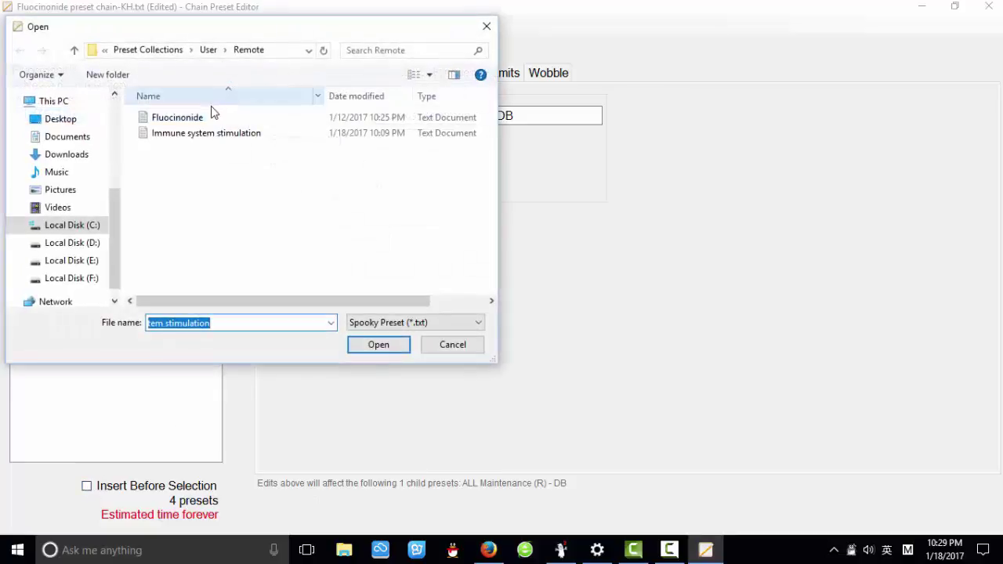
pyautogui.click(171, 135)
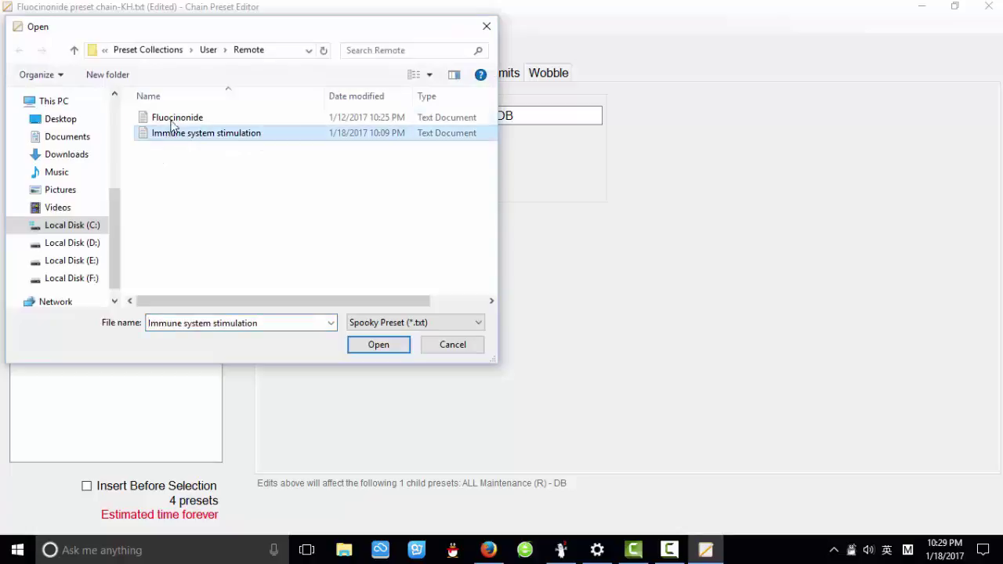
pyautogui.click(378, 345)
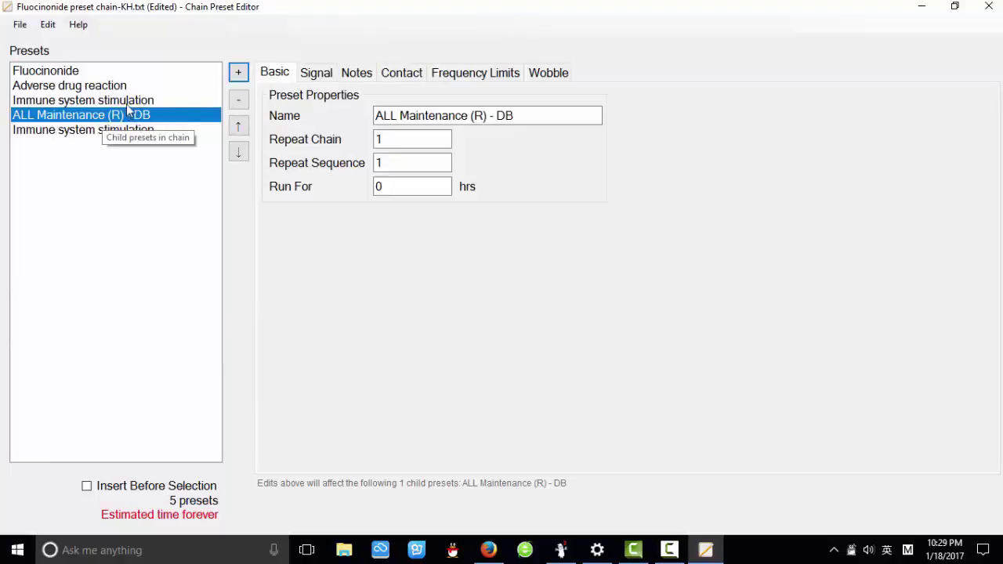
pyautogui.click(127, 105)
# Step: Remove both Immune system stimulation copies from the chain
pyautogui.click(239, 100)
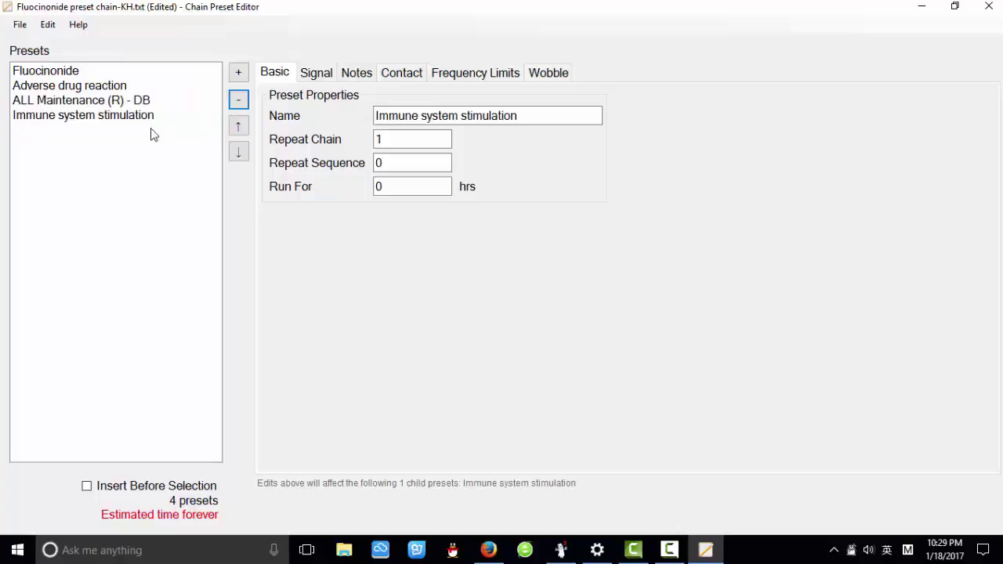
pyautogui.click(156, 114)
pyautogui.click(239, 100)
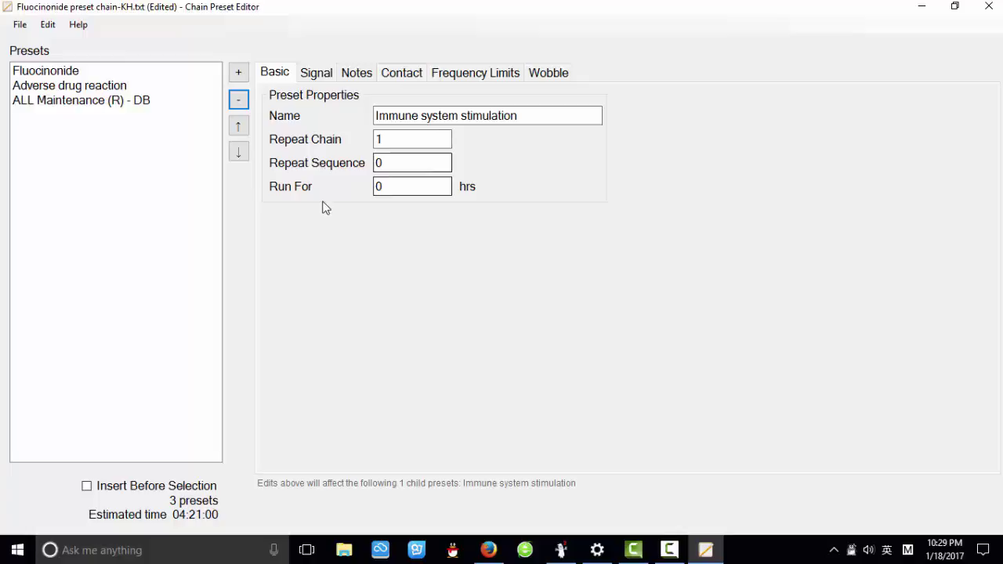
# Step: Review the Signal, Notes, Contact, Frequency Limits and Wobble tabs, ending back on Basic
pyautogui.click(312, 76)
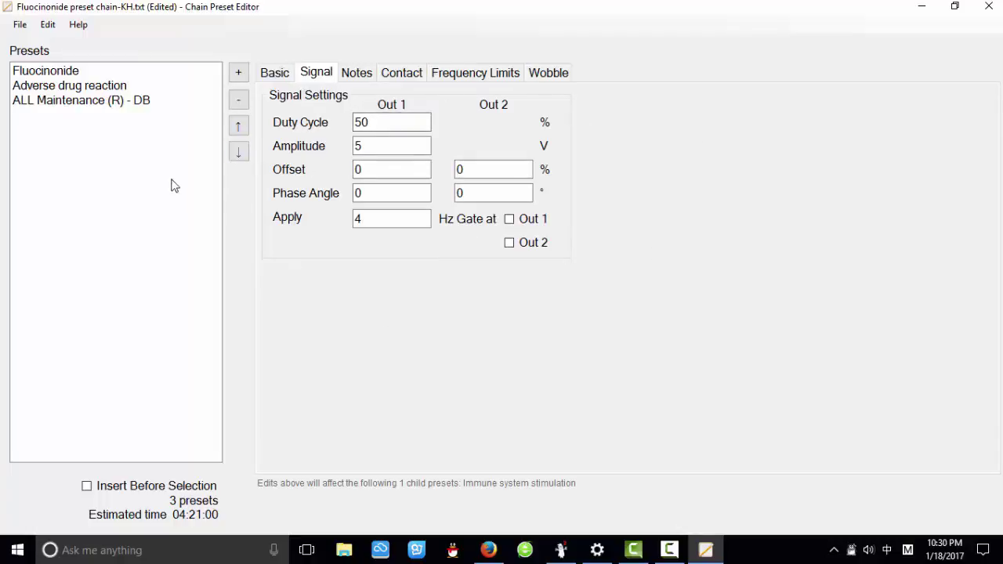
pyautogui.click(362, 75)
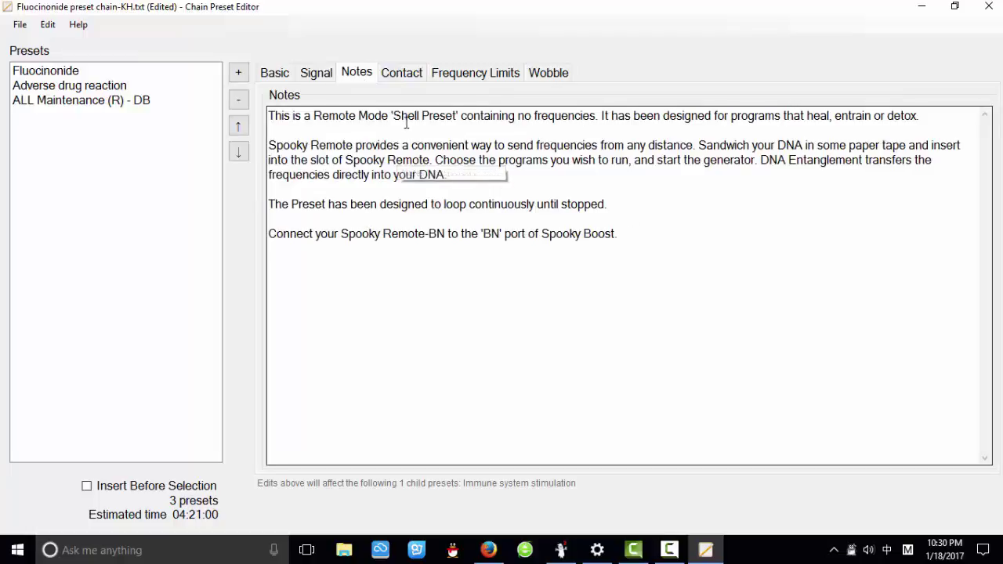
pyautogui.click(400, 77)
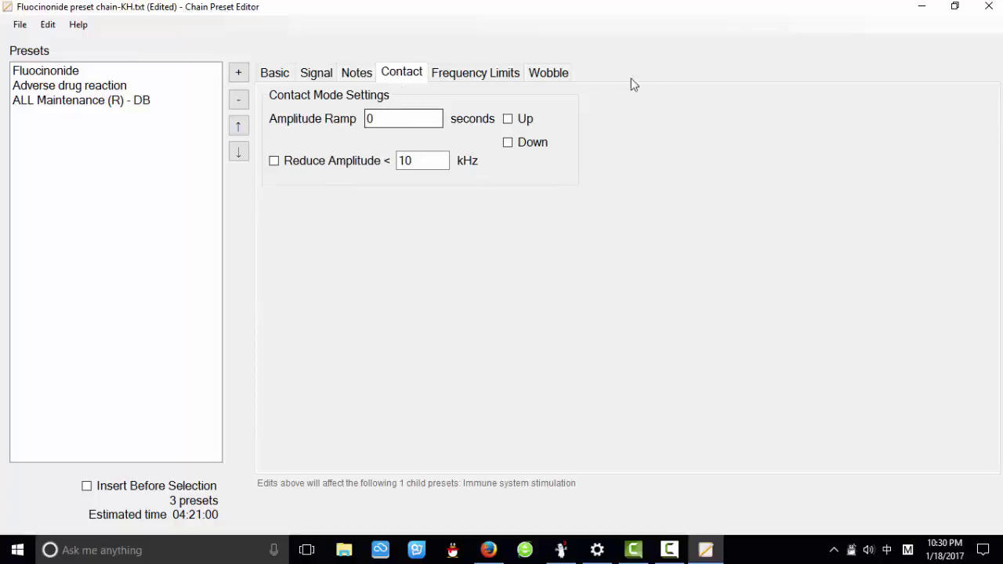
pyautogui.click(459, 83)
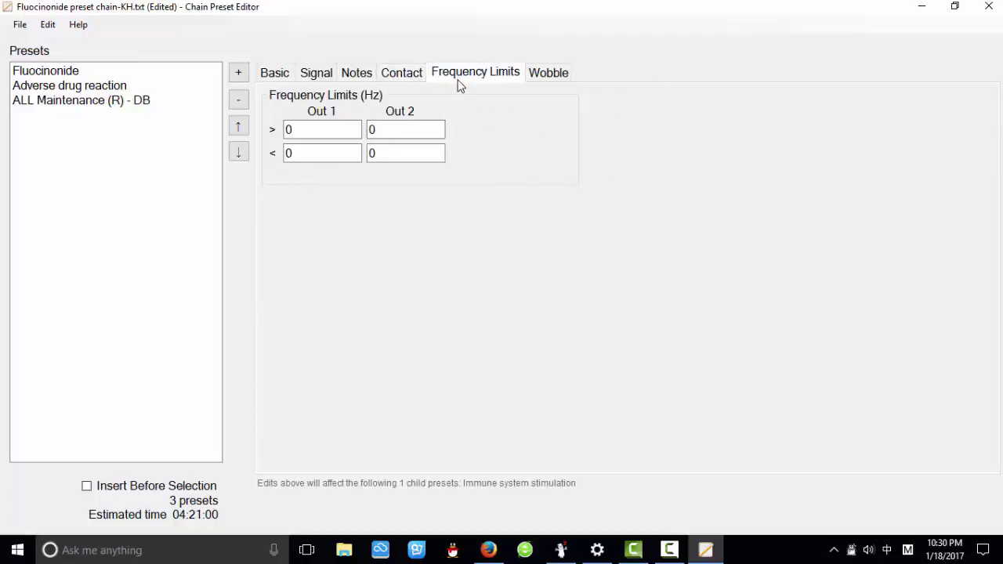
pyautogui.click(558, 74)
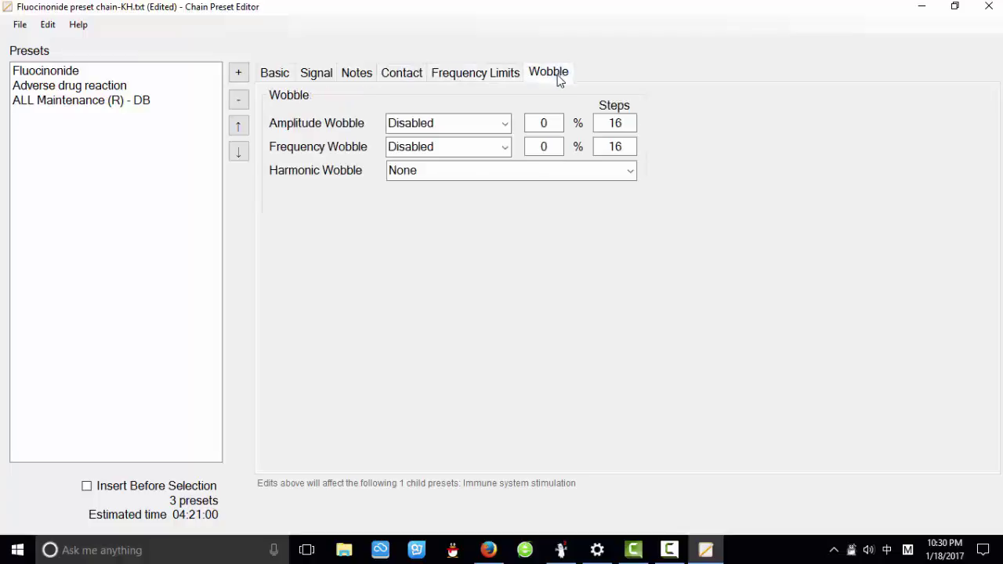
pyautogui.click(275, 72)
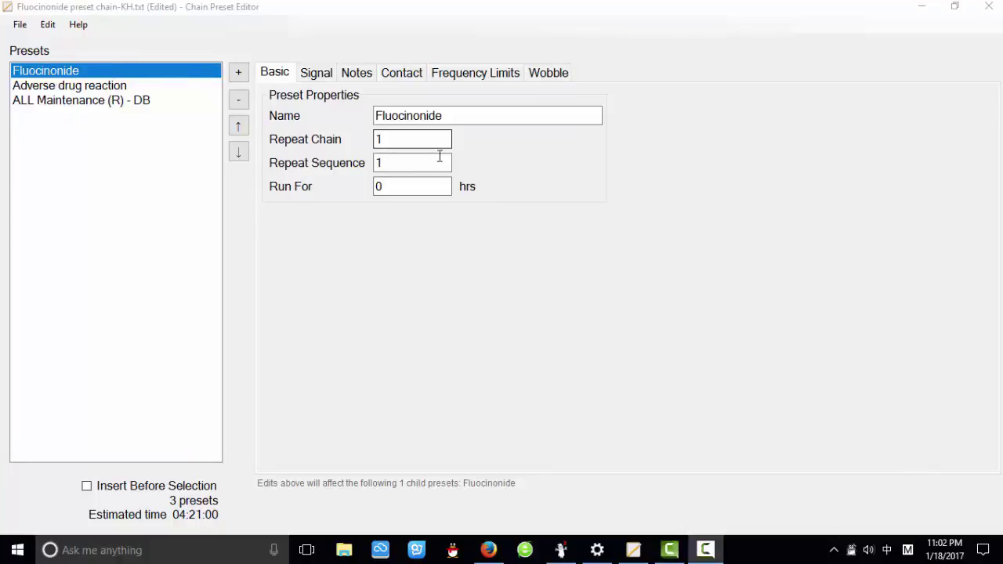
# Step: Edit the Repeat Sequence and Run For fields of Fluocinonide (entering 2) and Adverse drug reaction
pyautogui.click(407, 162)
pyautogui.moveTo(407, 161); pyautogui.dragTo(324, 165)
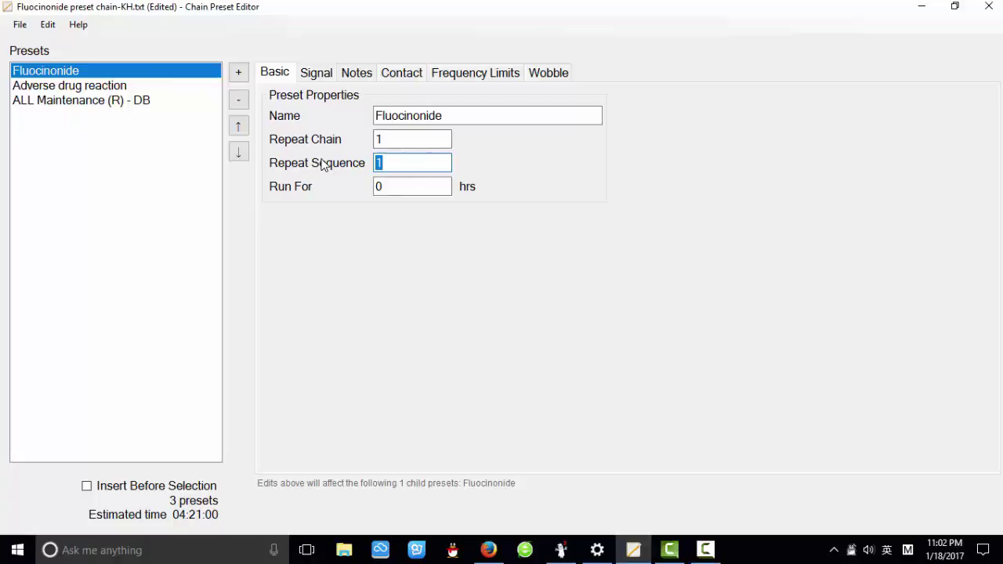
pyautogui.moveTo(397, 189); pyautogui.dragTo(378, 187)
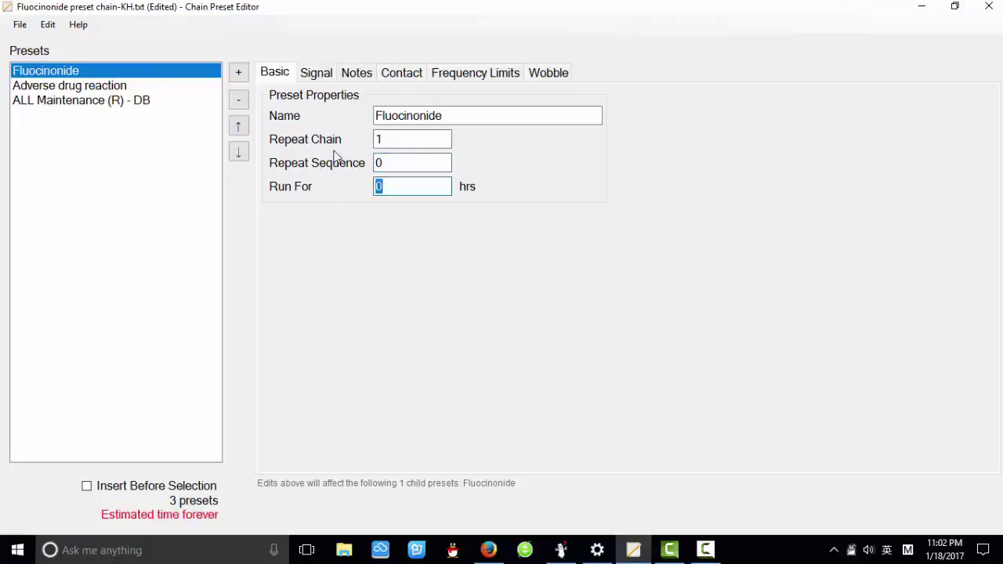
pyautogui.write('2')
pyautogui.click(108, 91)
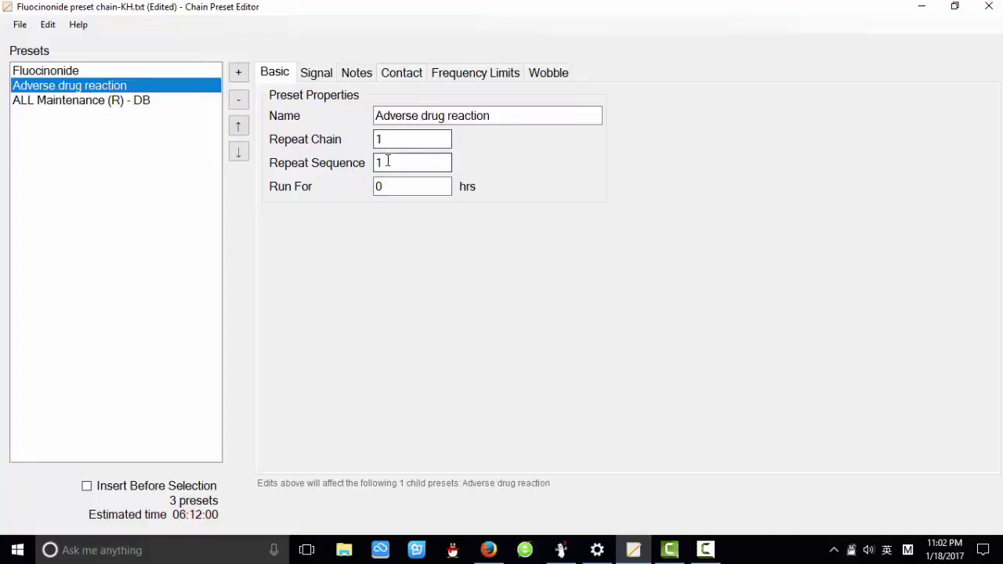
pyautogui.moveTo(381, 162); pyautogui.dragTo(368, 162)
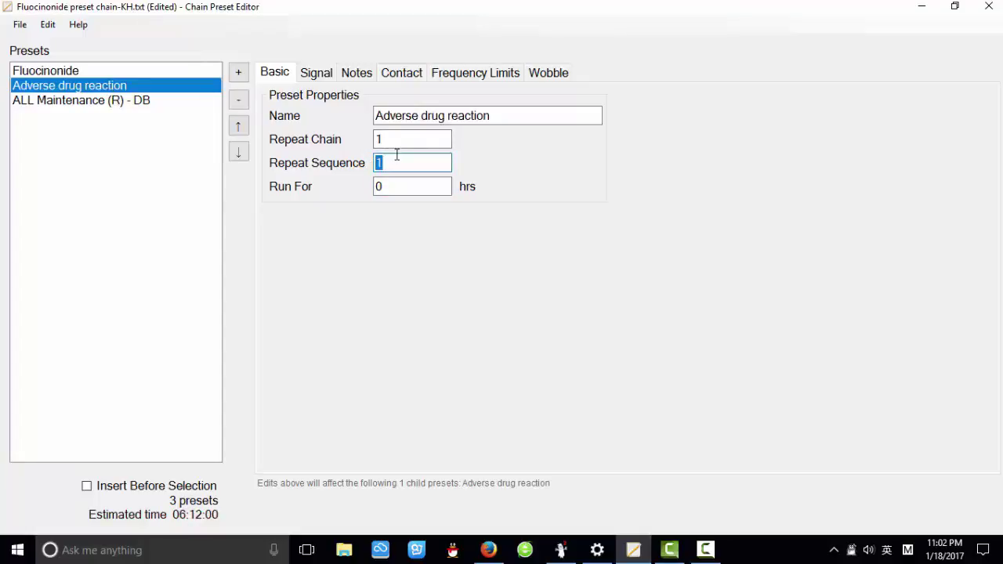
pyautogui.moveTo(394, 188); pyautogui.dragTo(354, 192)
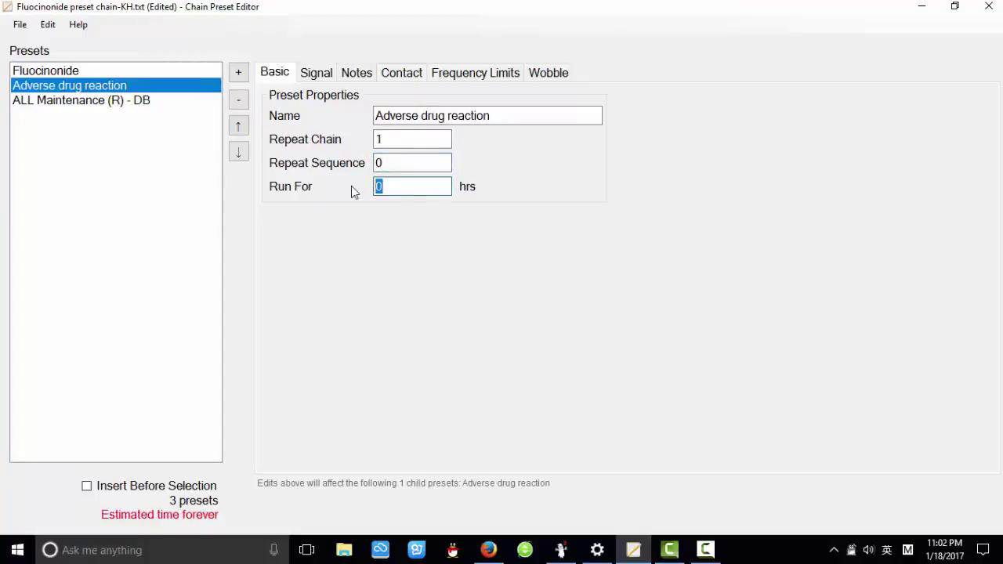
# Step: Set ALL Maintenance (R) - DB to Repeat Sequence 0 and Run For 3 hrs
pyautogui.click(108, 104)
pyautogui.moveTo(385, 163); pyautogui.dragTo(346, 174)
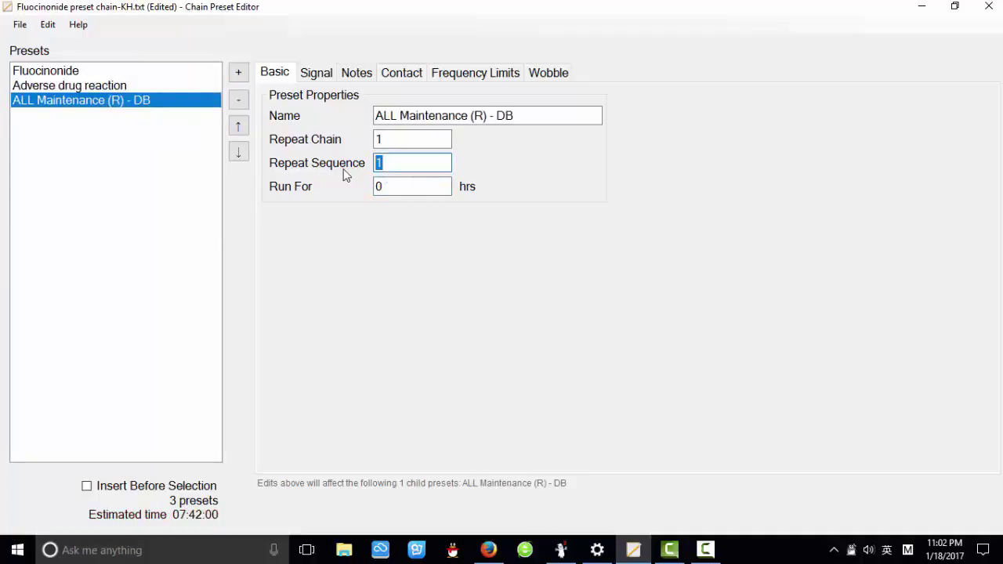
pyautogui.write('0')
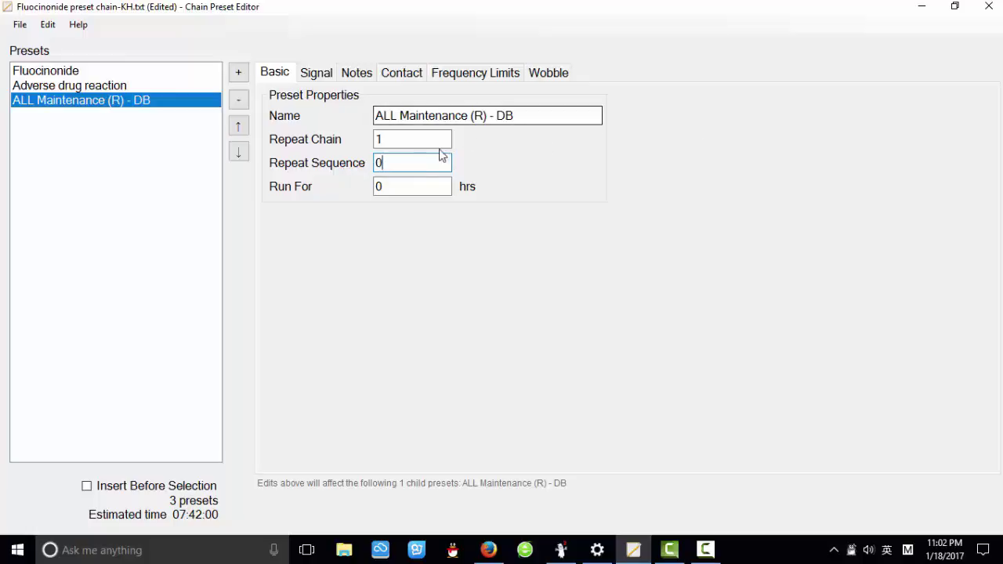
pyautogui.click(420, 186)
pyautogui.moveTo(419, 185); pyautogui.dragTo(358, 186)
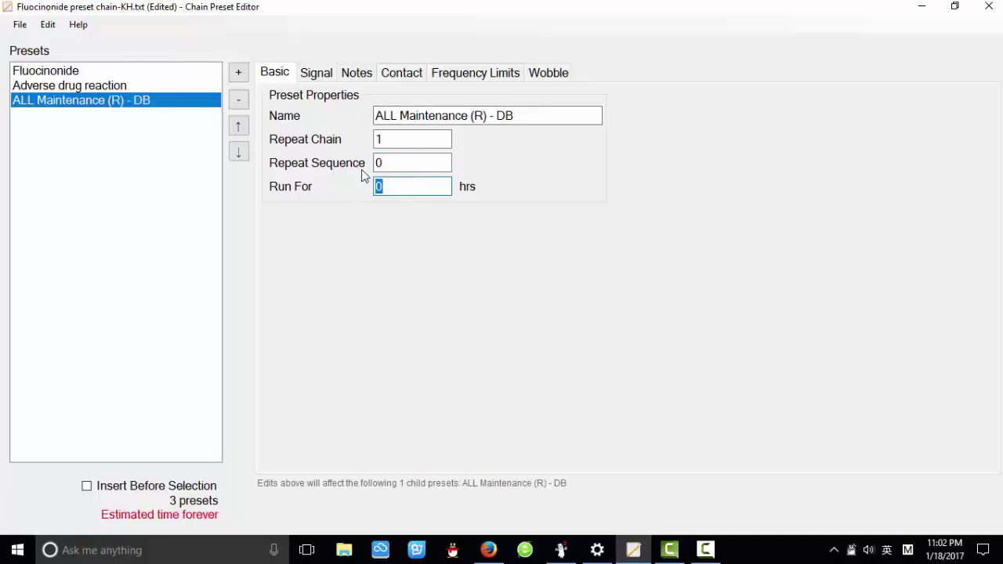
pyautogui.click(158, 172)
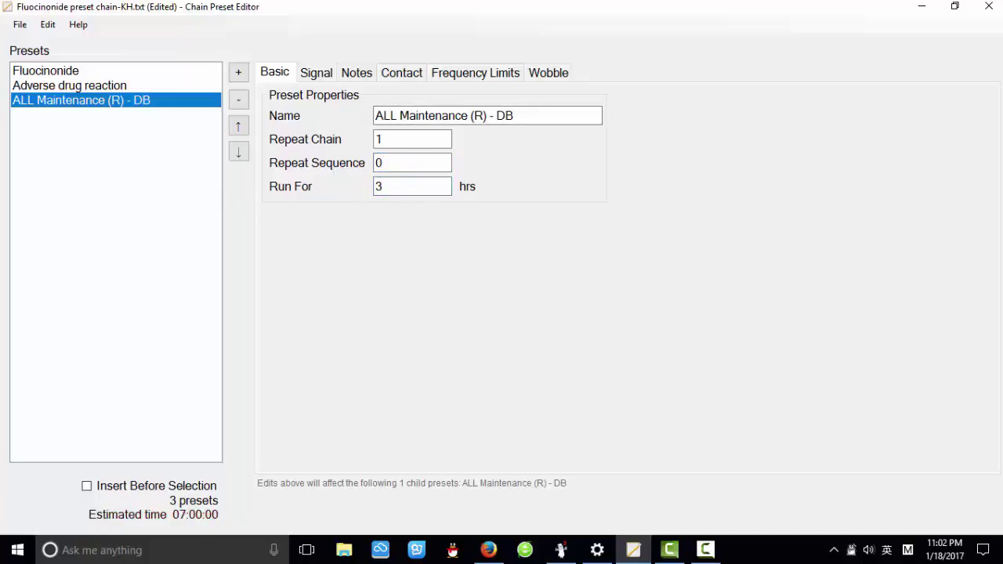
pyautogui.click(19, 25)
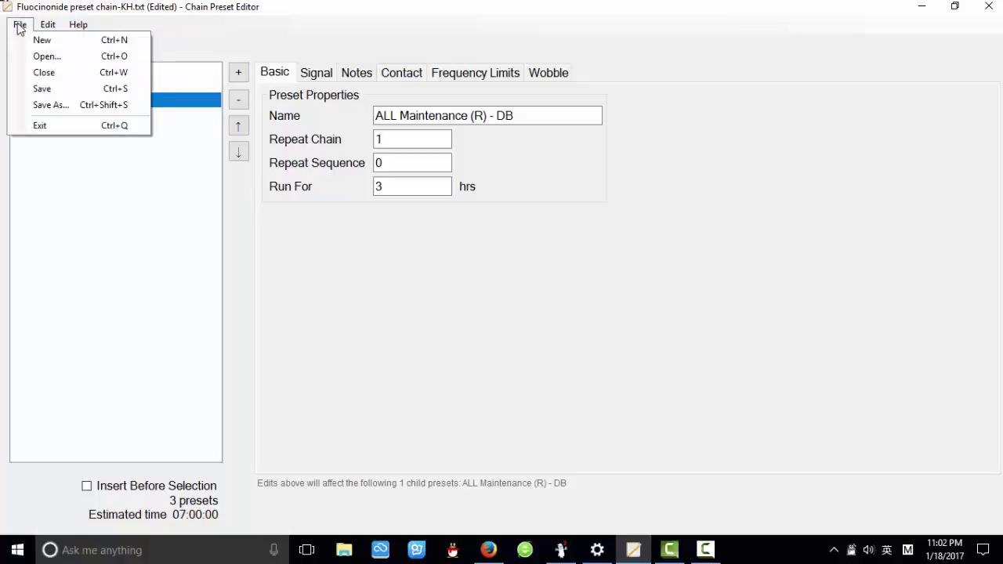
# Step: Save the chain as Fluocinonide preset chain-KH.txt, then cancel a Save As attempt
pyautogui.click(69, 94)
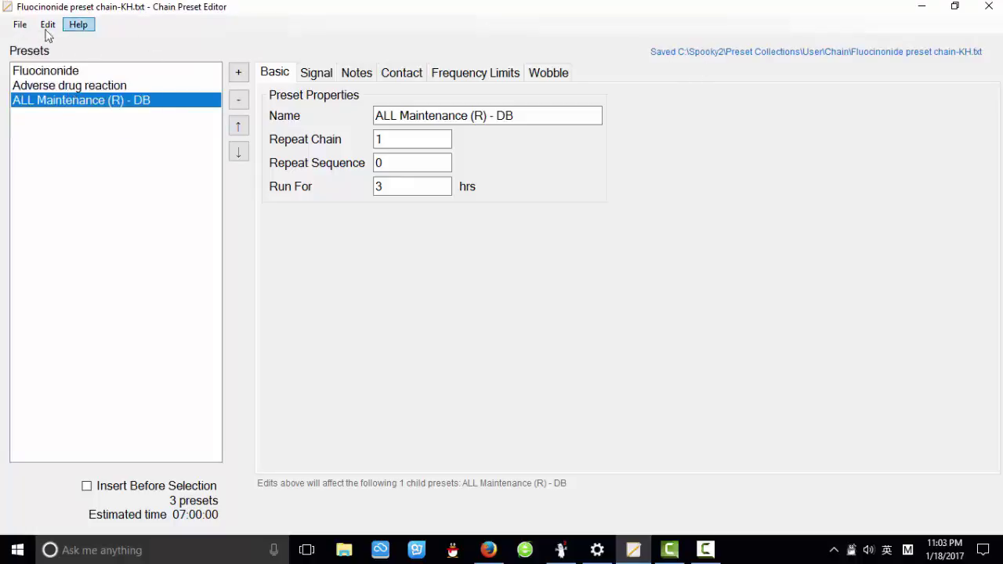
pyautogui.click(19, 25)
pyautogui.click(93, 112)
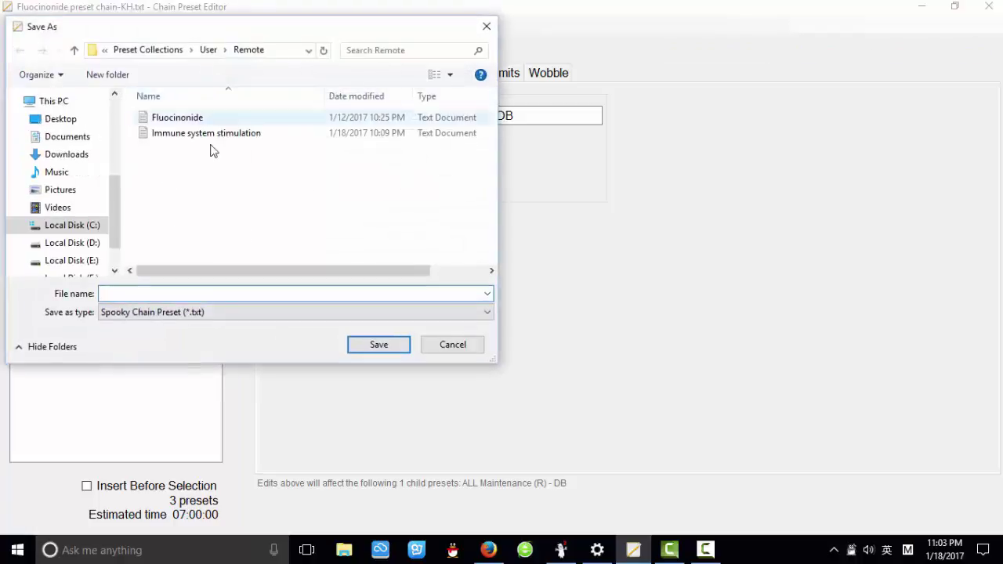
pyautogui.click(445, 350)
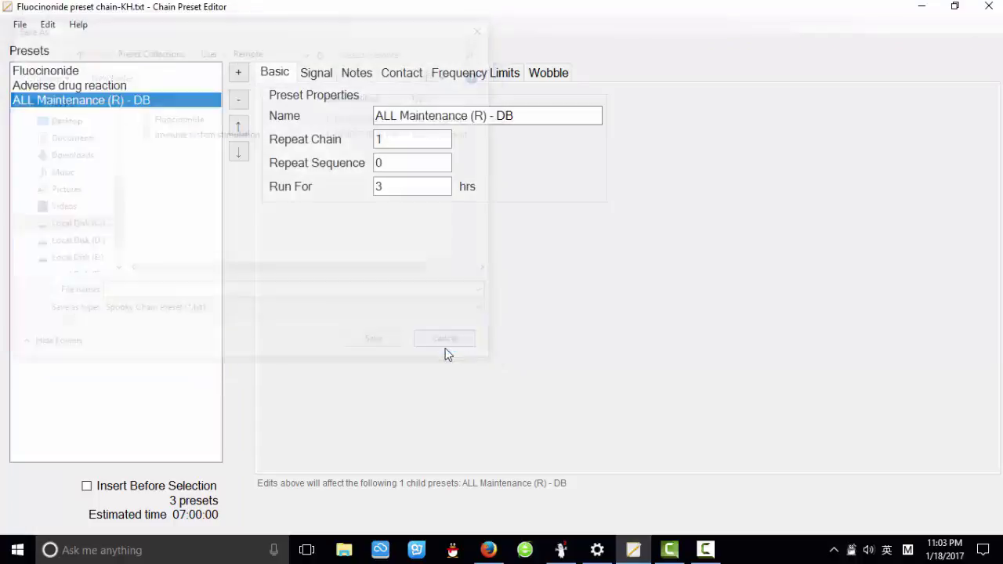
# Step: Save the chain again and open the ChainEditor Help from the Help menu
pyautogui.click(20, 24)
pyautogui.click(44, 89)
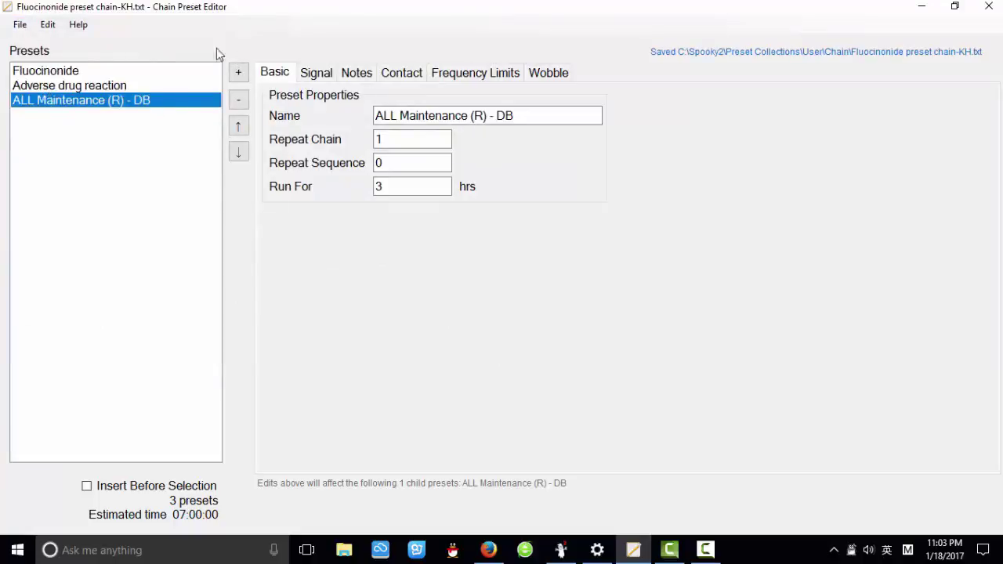
pyautogui.click(79, 25)
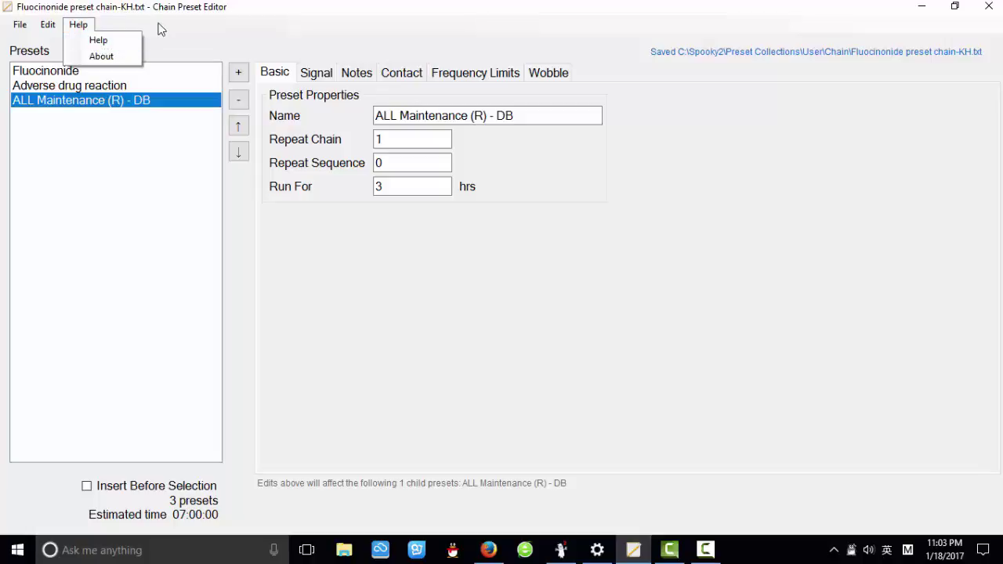
pyautogui.click(210, 43)
# Step: Skim the ChainEditor Help page in Firefox, then minimize the browser
pyautogui.click(489, 550)
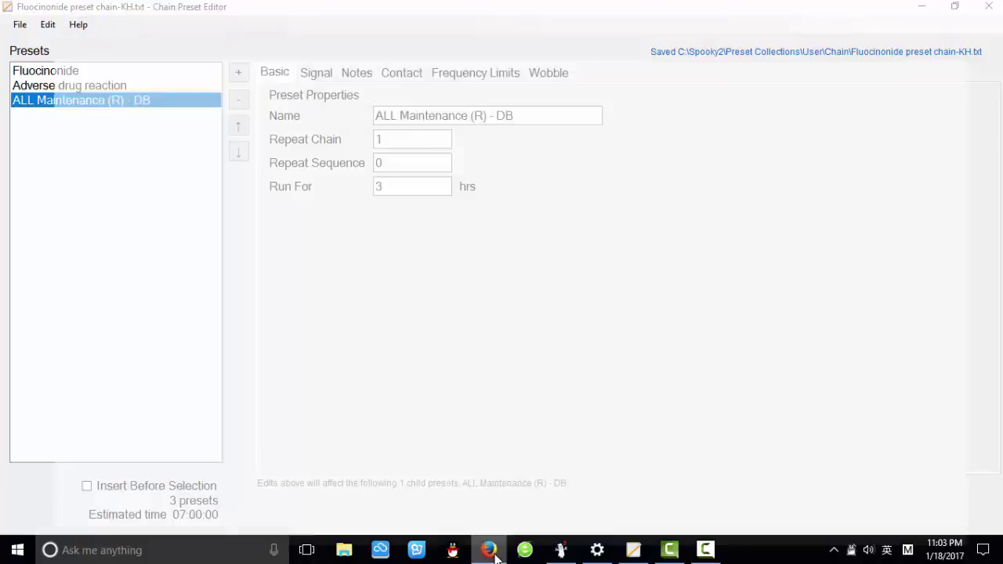
pyautogui.scroll(-3, 708, 193)
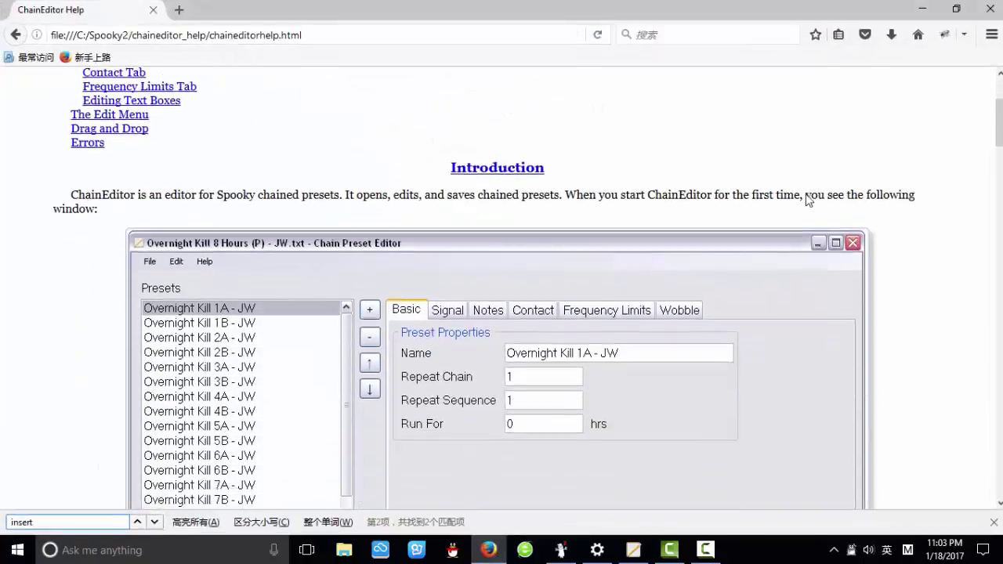
pyautogui.scroll(3, 811, 203)
pyautogui.scroll(-10, 840, 207)
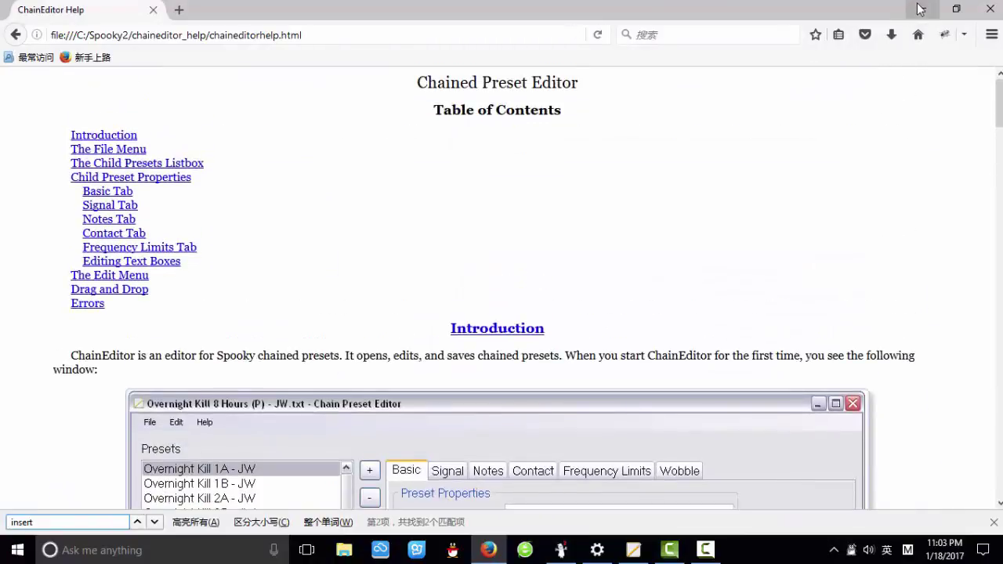
pyautogui.click(921, 9)
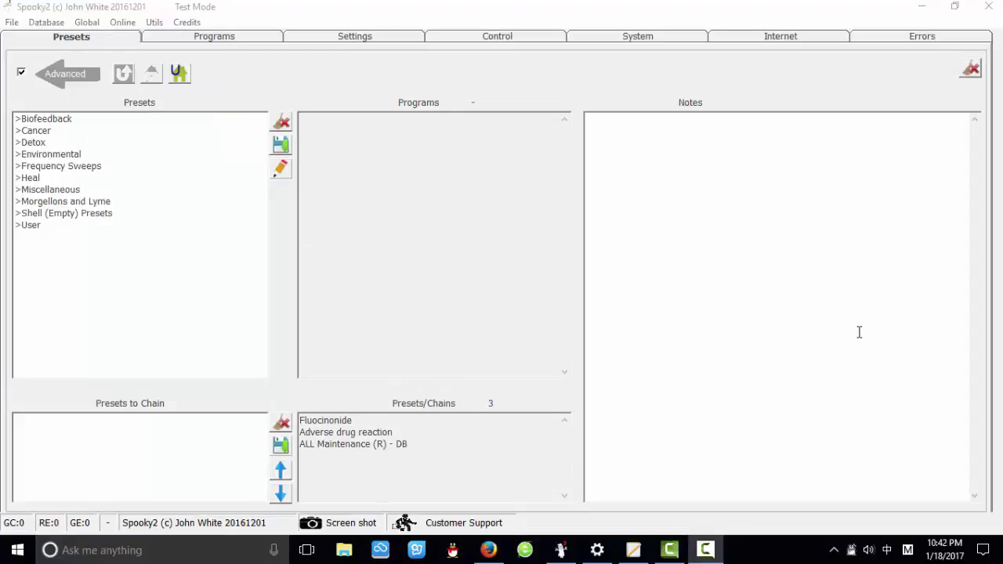
# Step: Load Fluocinonide preset chain-KH from User > Chain onto generator 2, allowing generator overwrites
pyautogui.doubleClick(31, 226)
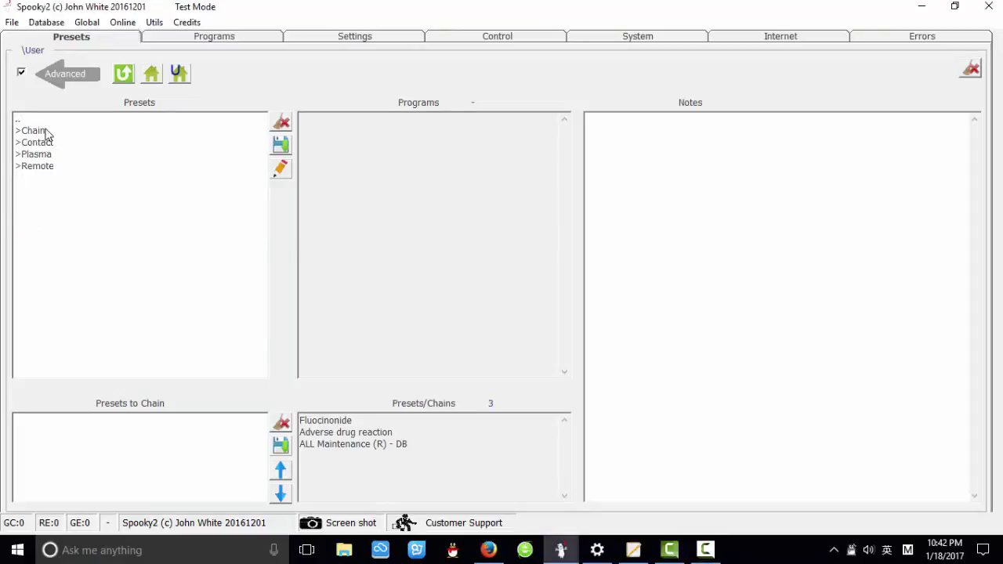
pyautogui.doubleClick(46, 131)
pyautogui.click(49, 133)
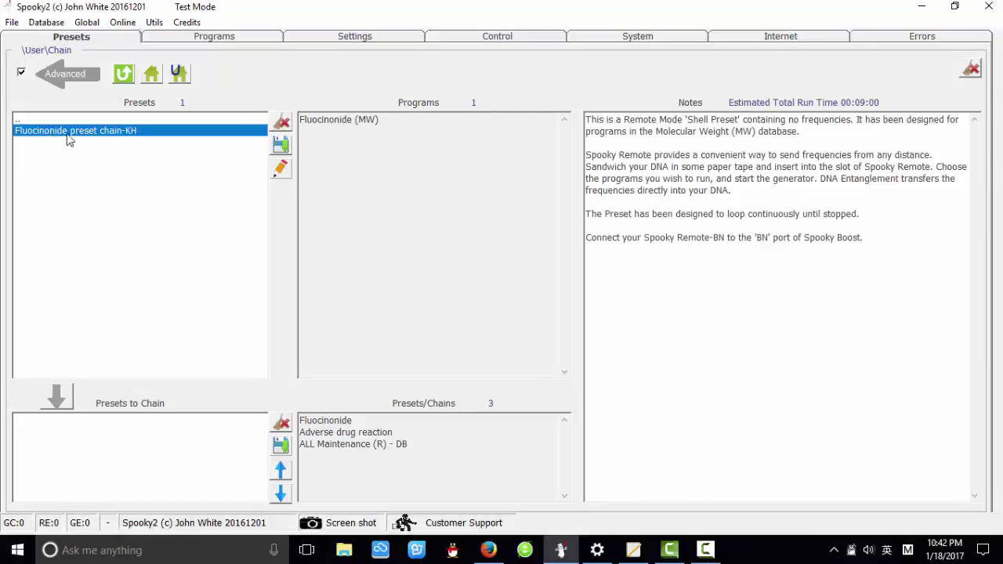
pyautogui.click(490, 37)
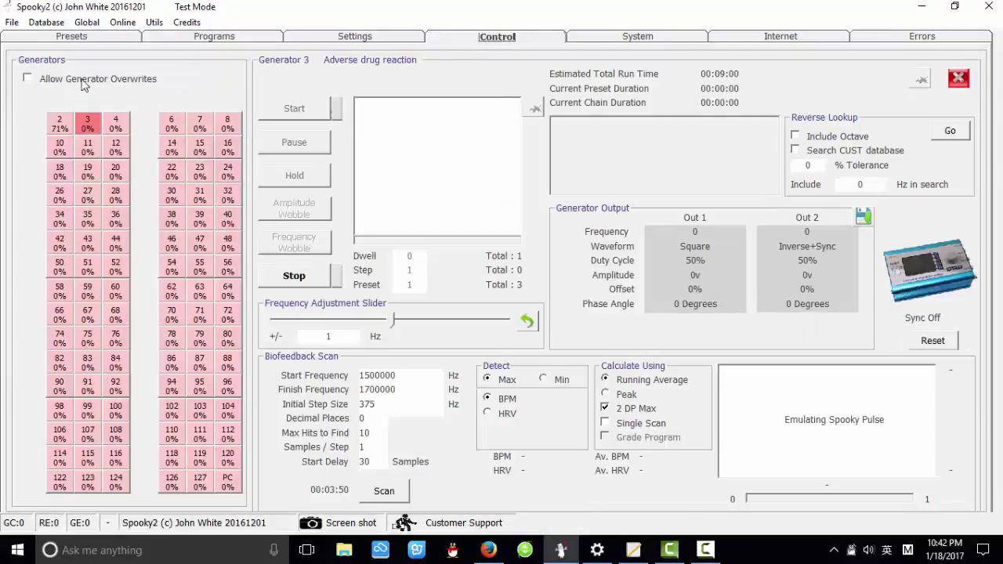
pyautogui.click(28, 81)
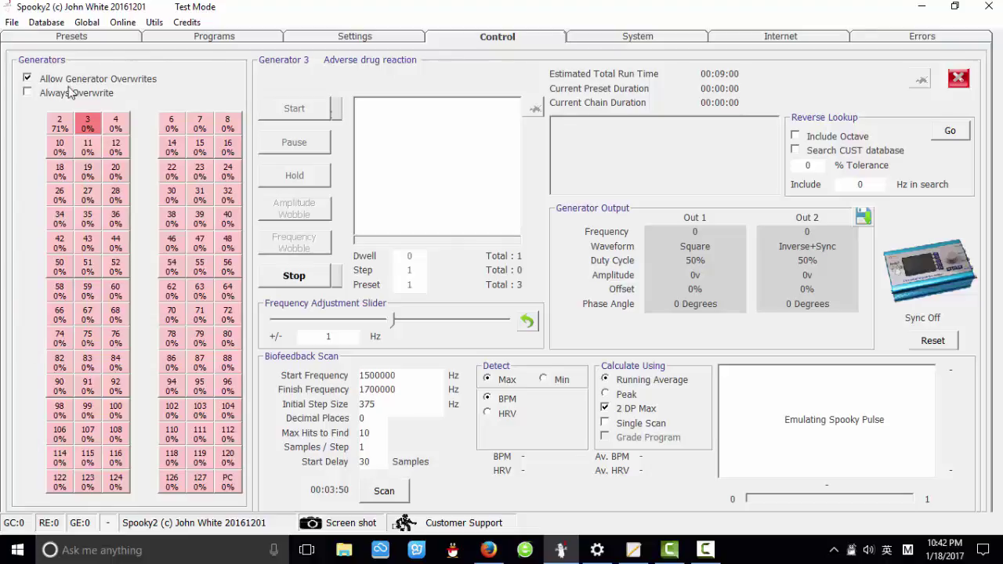
pyautogui.click(56, 129)
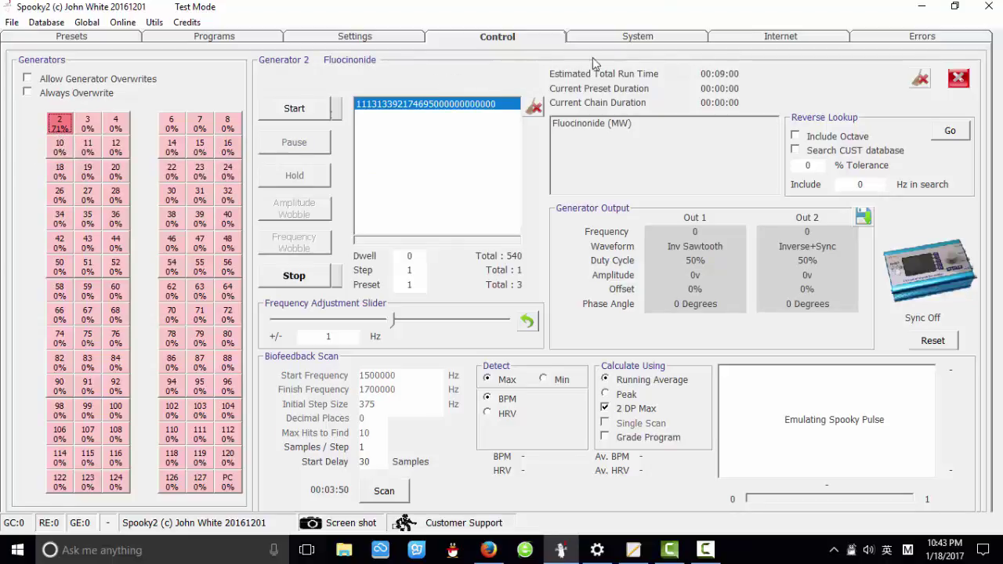
pyautogui.click(631, 37)
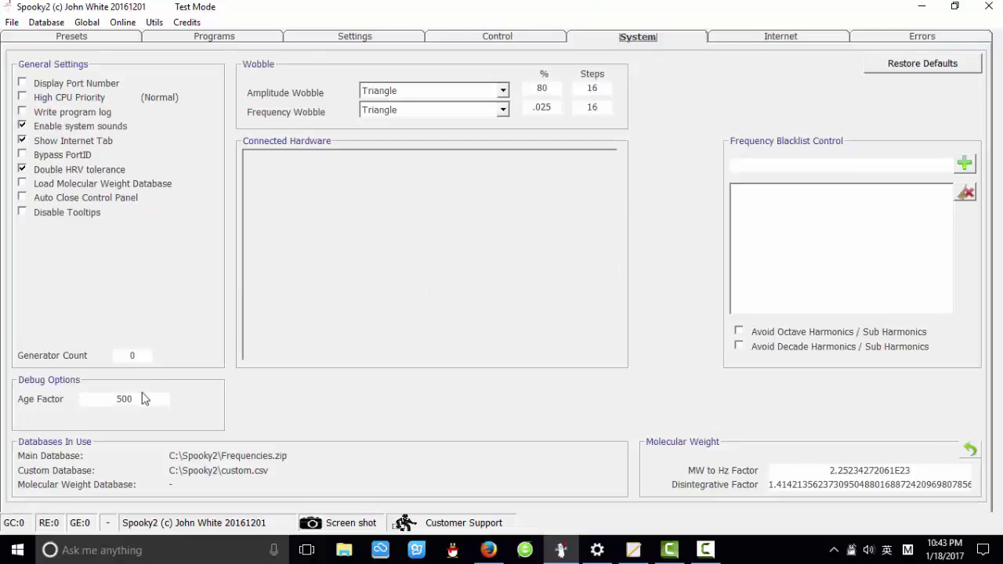
pyautogui.moveTo(137, 398); pyautogui.dragTo(99, 408)
pyautogui.click(142, 401)
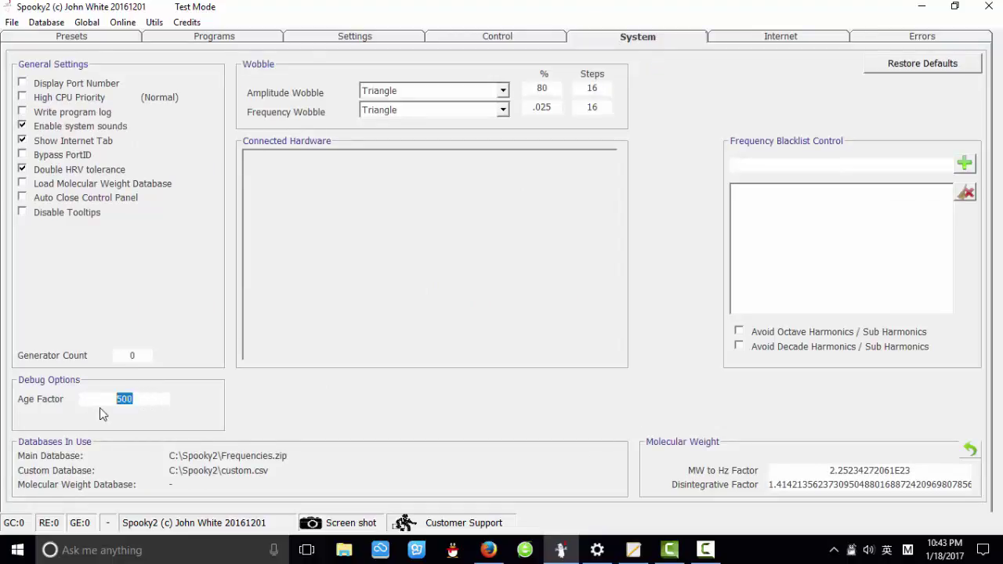
pyautogui.click(152, 404)
# Step: Start generator 2 running the Fluocinonide chain from the Control tab
pyautogui.click(490, 37)
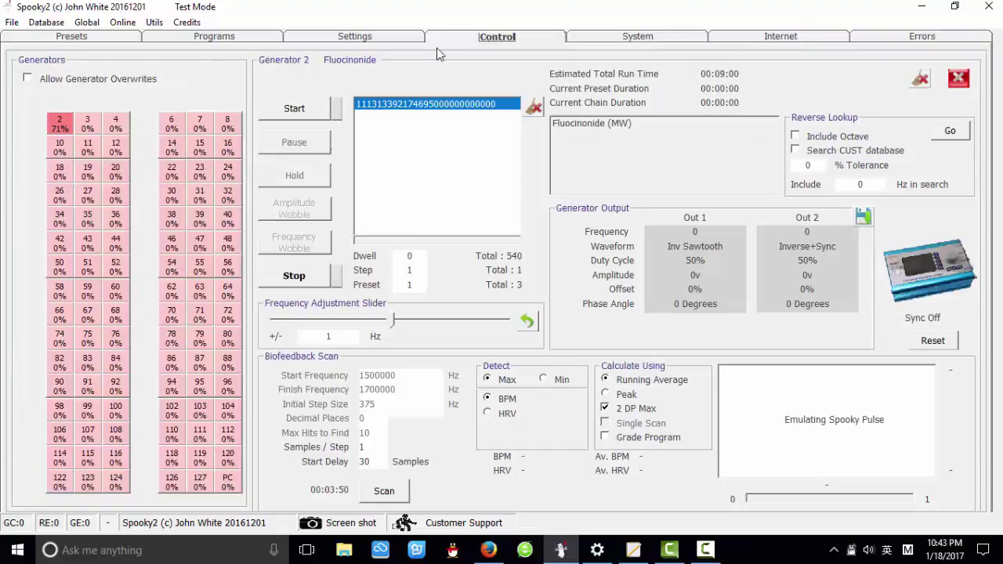
pyautogui.click(297, 110)
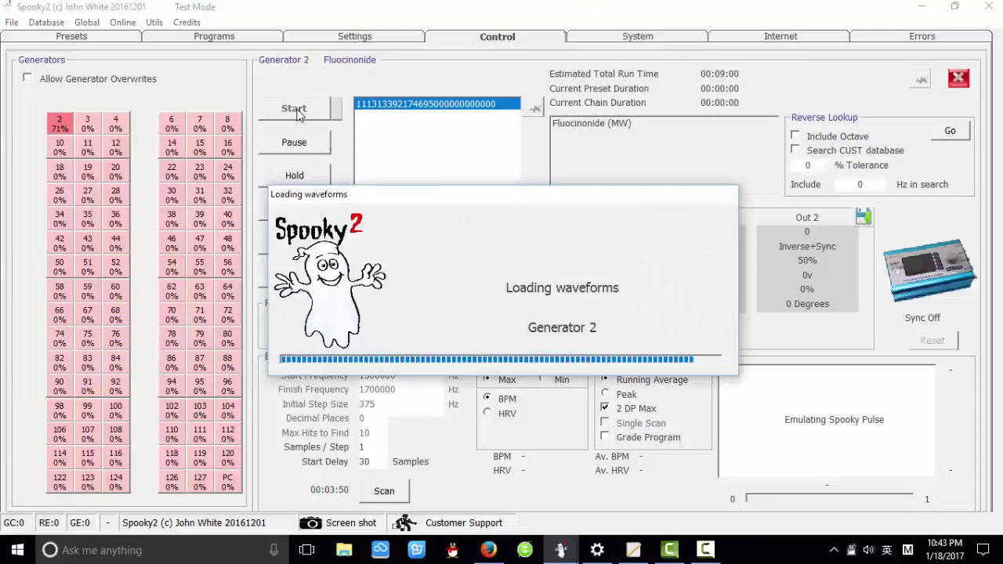